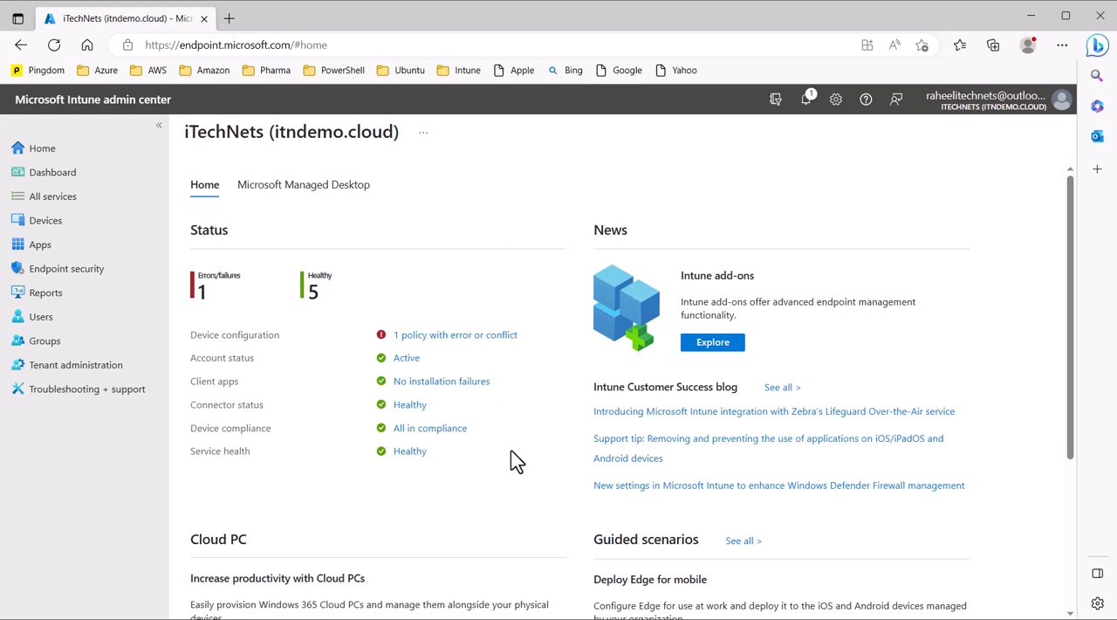
# - Open a user's profile, review its licences, and copy the user principal name from the overview
pyautogui.click(24, 326)
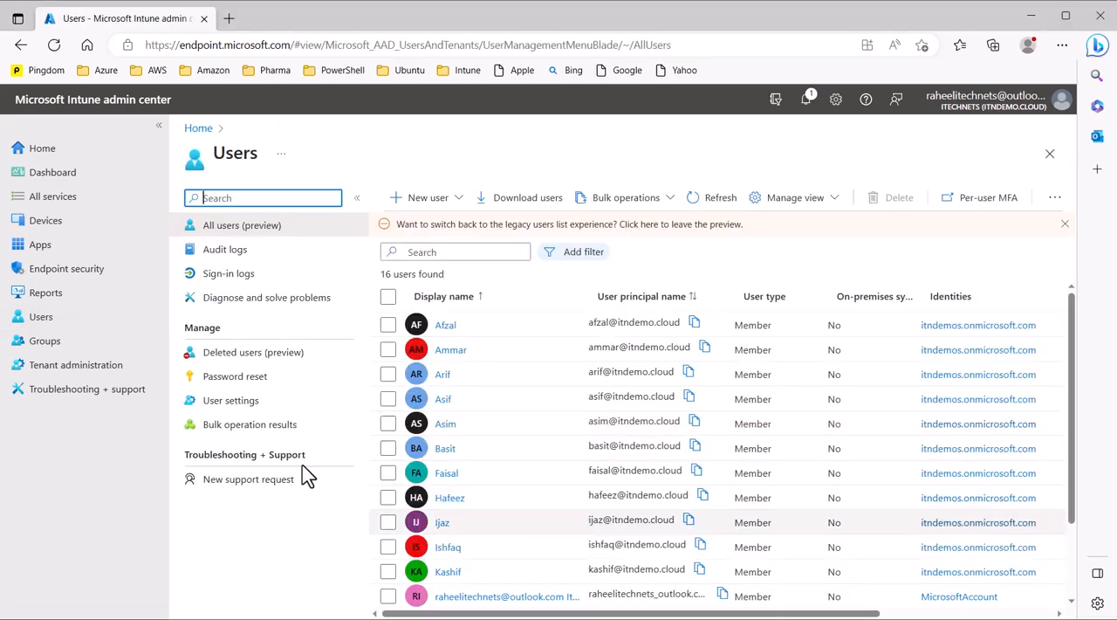
pyautogui.click(450, 350)
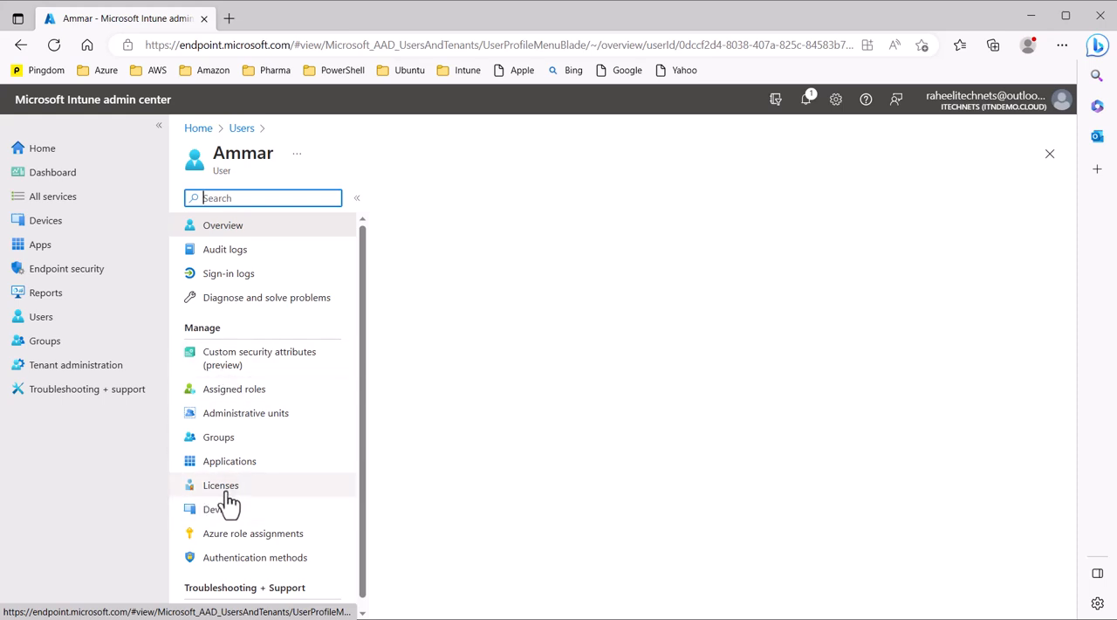
pyautogui.click(225, 495)
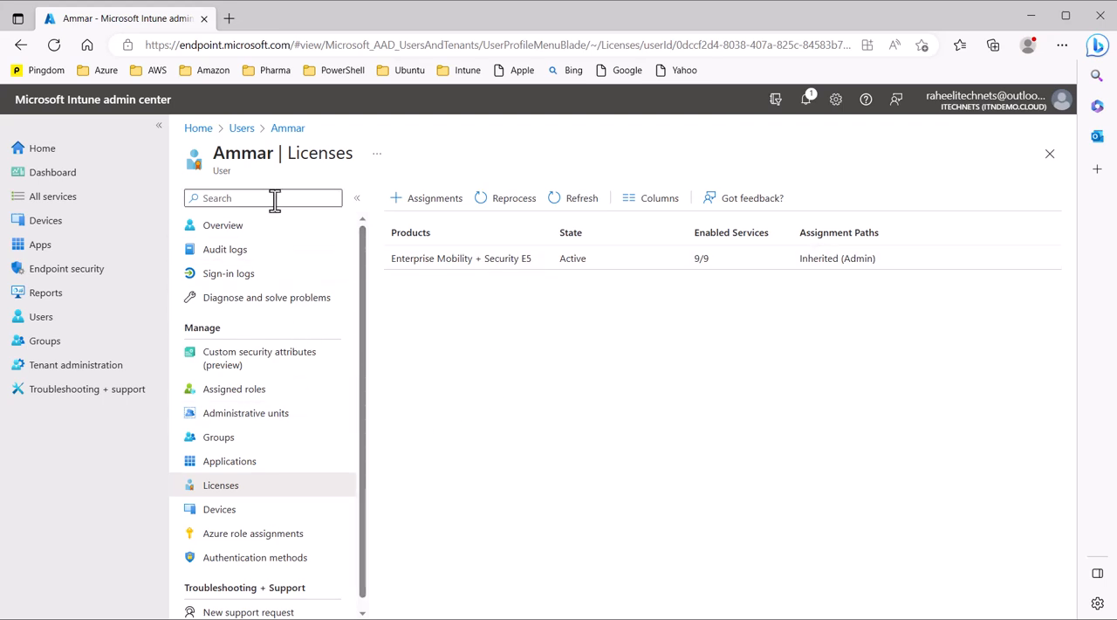
pyautogui.click(269, 228)
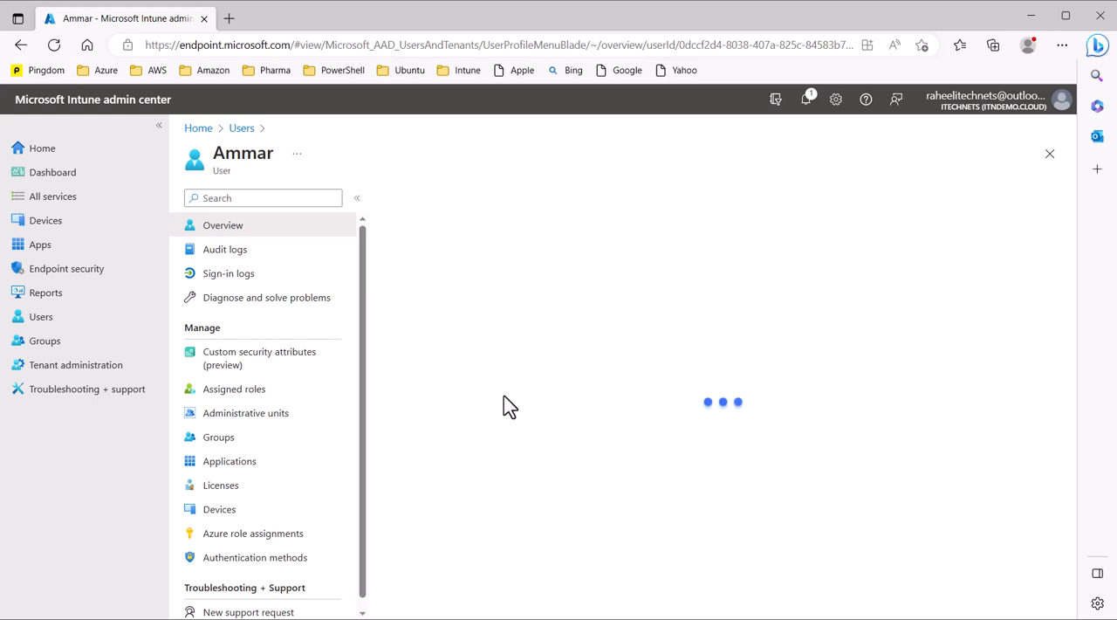
pyautogui.click(613, 401)
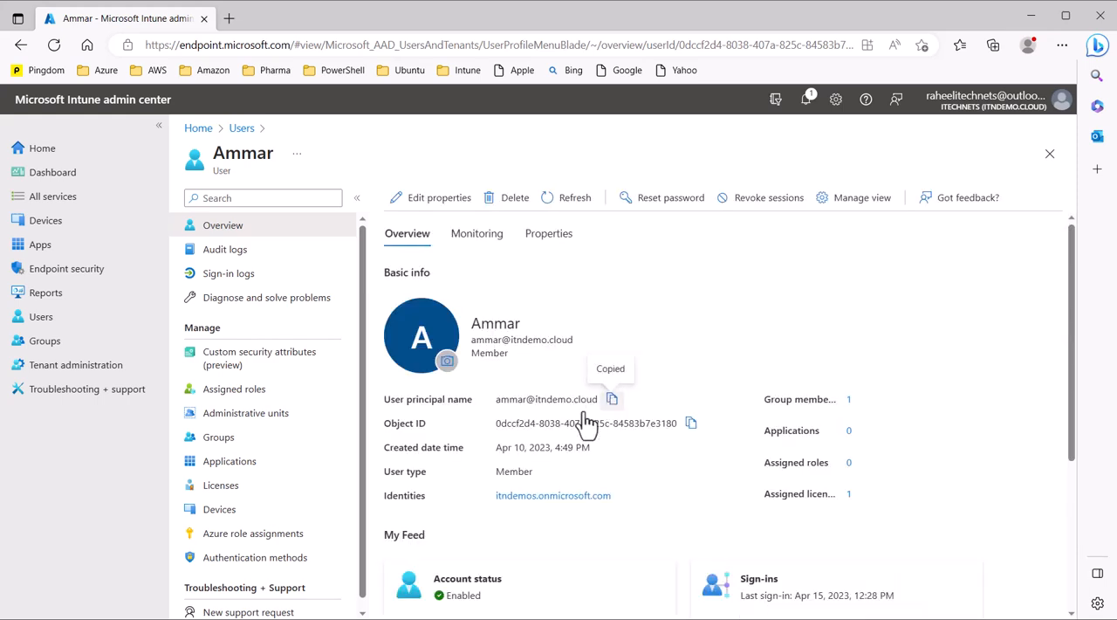
# - Add the copied user as a device enrollment manager under Enroll devices
pyautogui.click(48, 223)
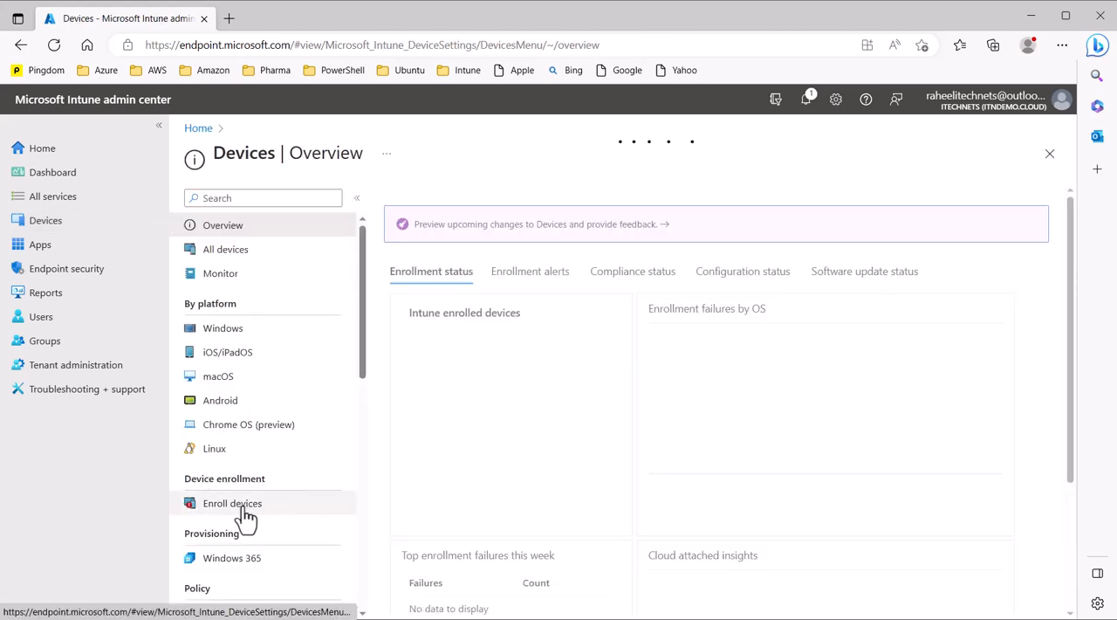
pyautogui.click(248, 515)
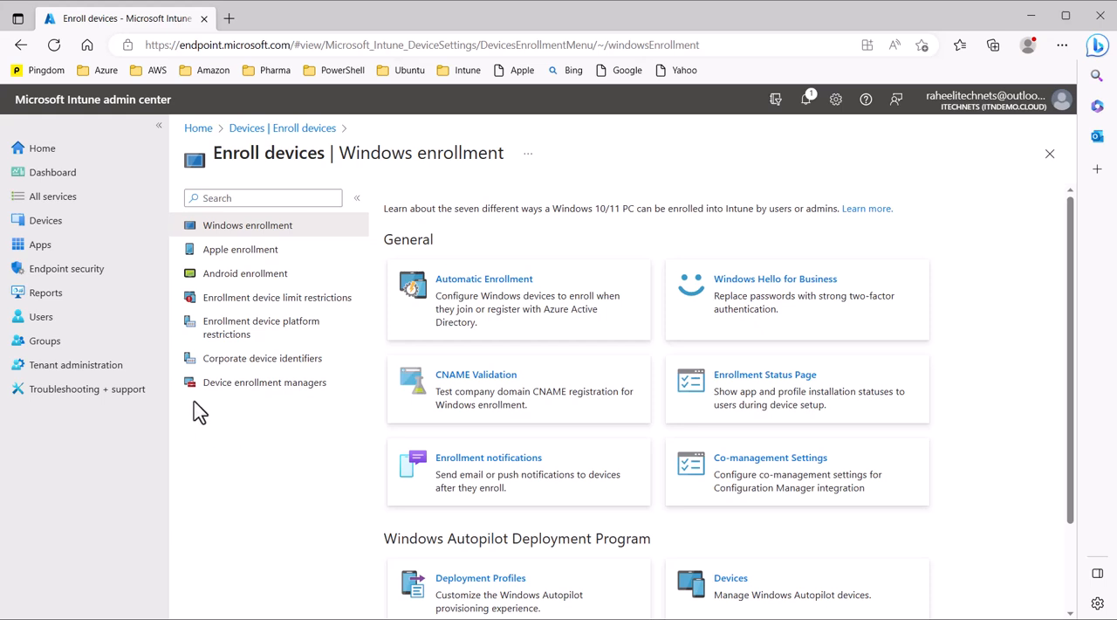
pyautogui.click(296, 396)
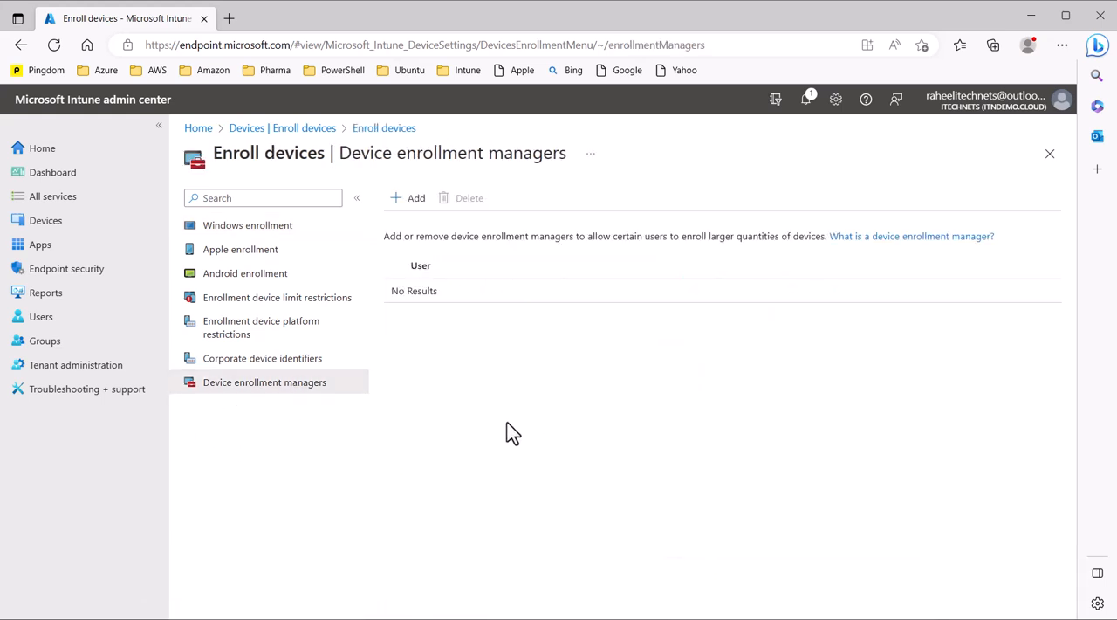
pyautogui.click(405, 200)
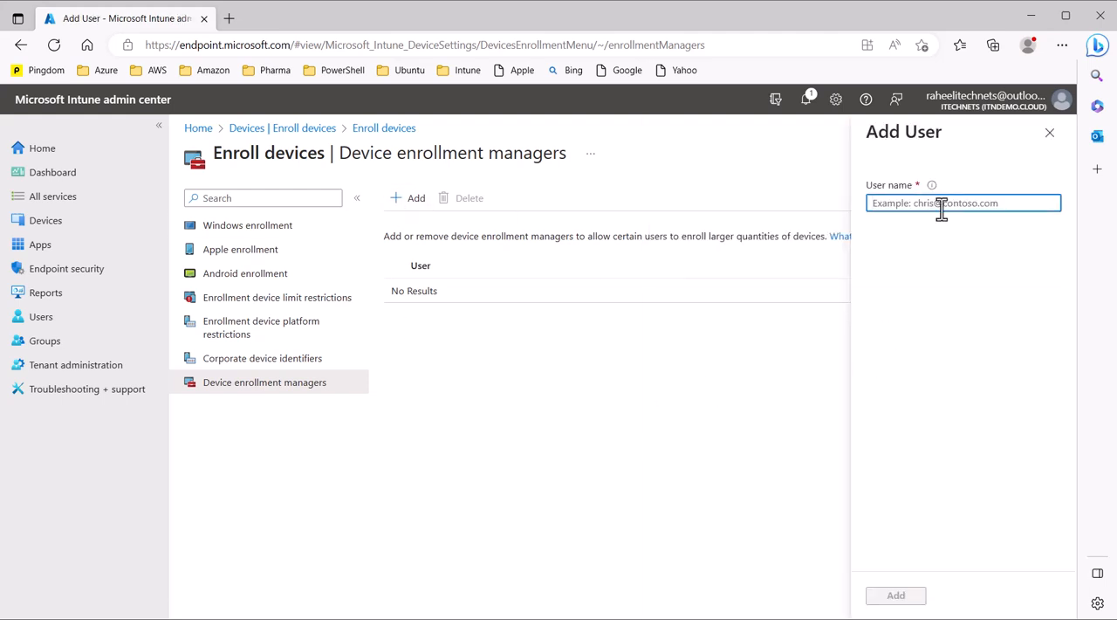
pyautogui.hotkey('ctrl', 'v')
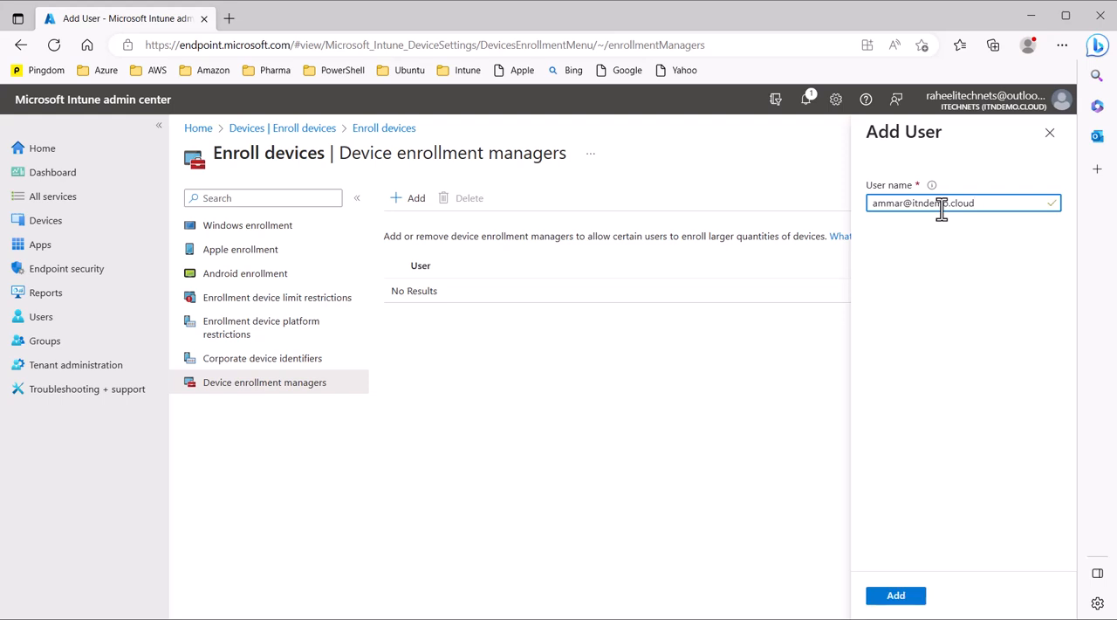
pyautogui.click(892, 597)
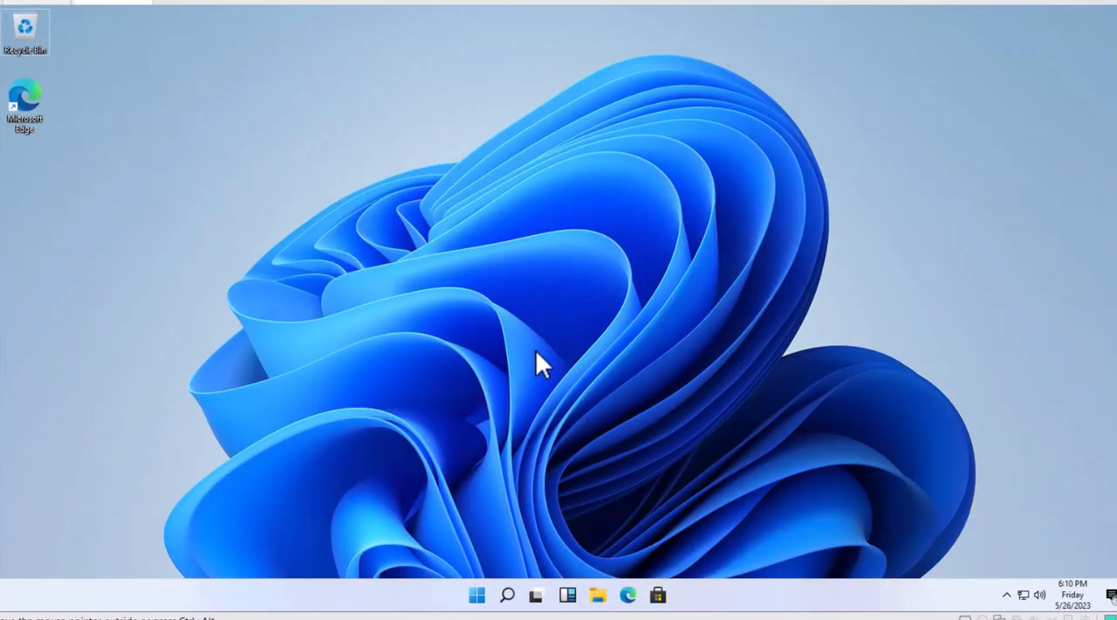
# - On the Windows PC, open Settings' Access work or school page and start joining the device to Azure Active Directory
pyautogui.click(480, 593)
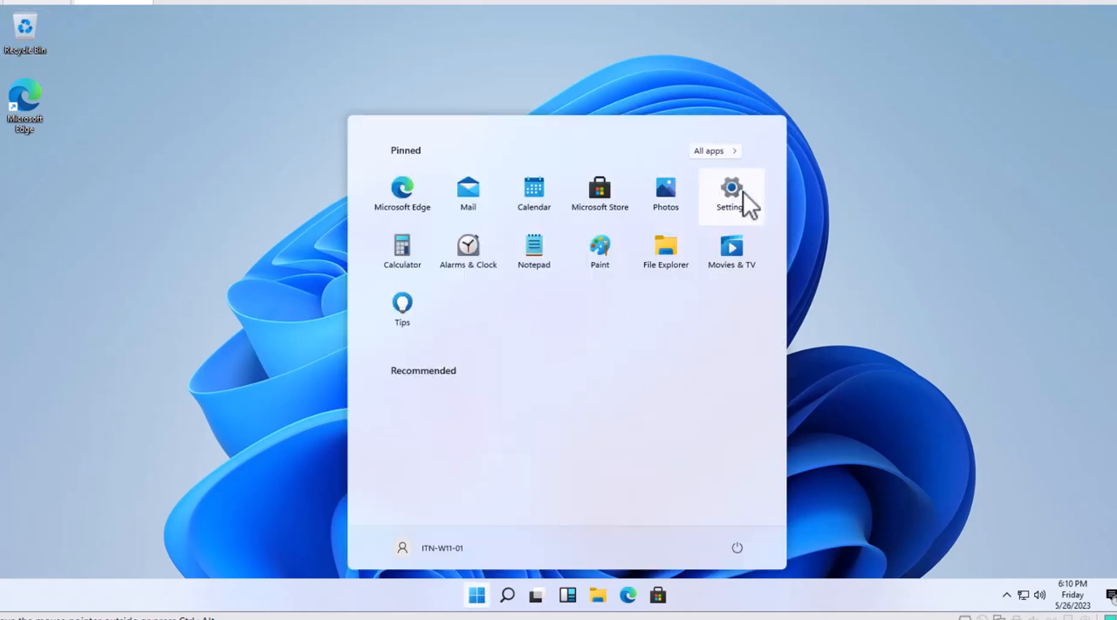
pyautogui.click(732, 193)
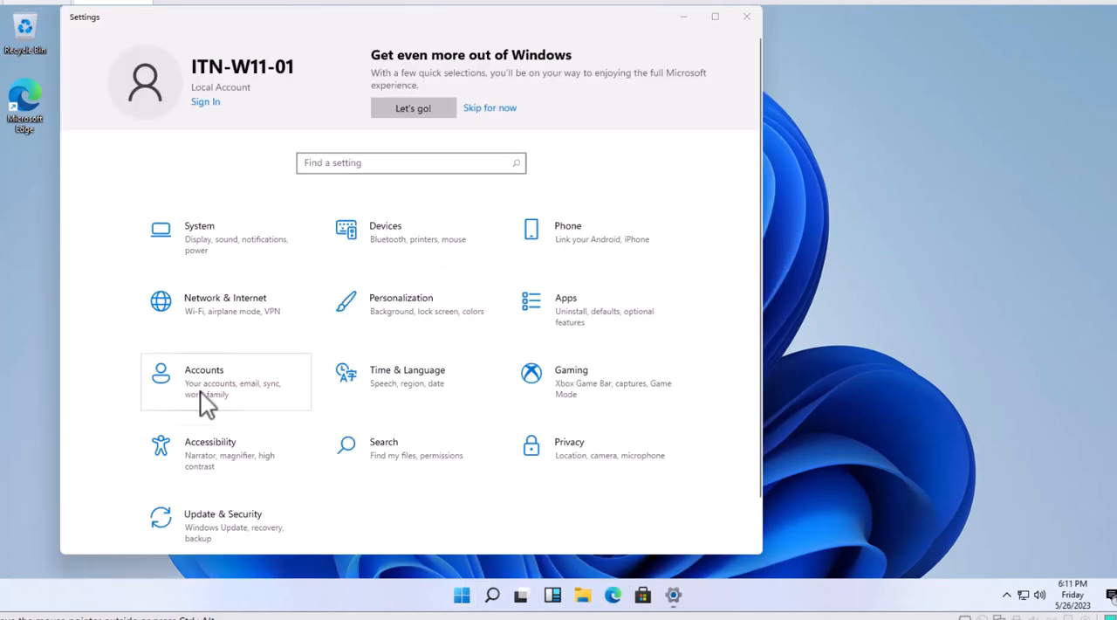
pyautogui.click(207, 391)
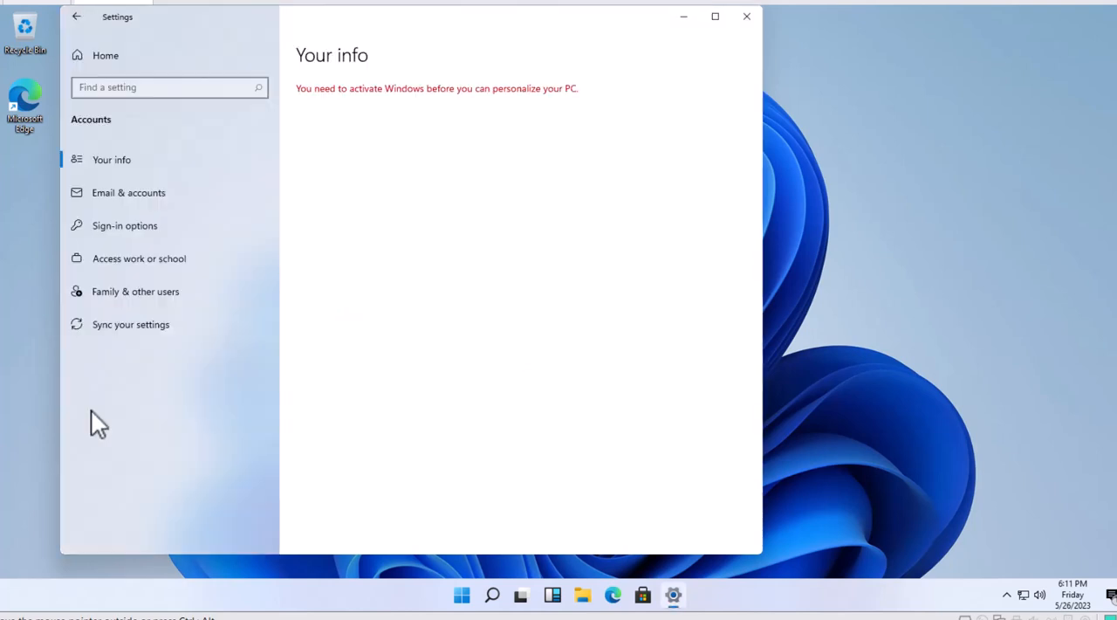
pyautogui.click(163, 267)
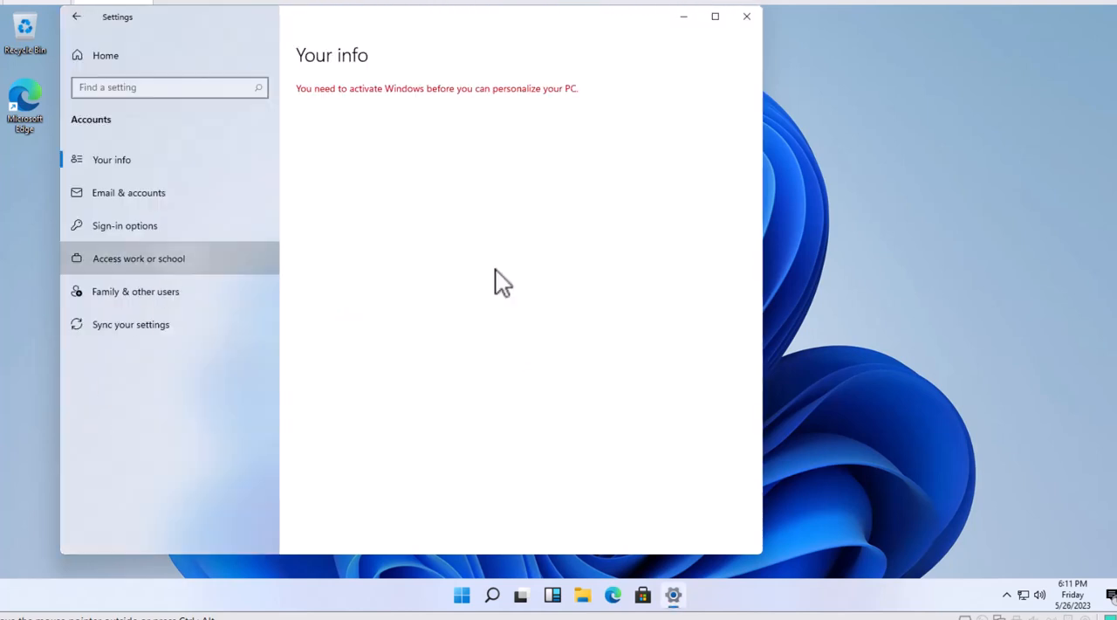
pyautogui.click(310, 177)
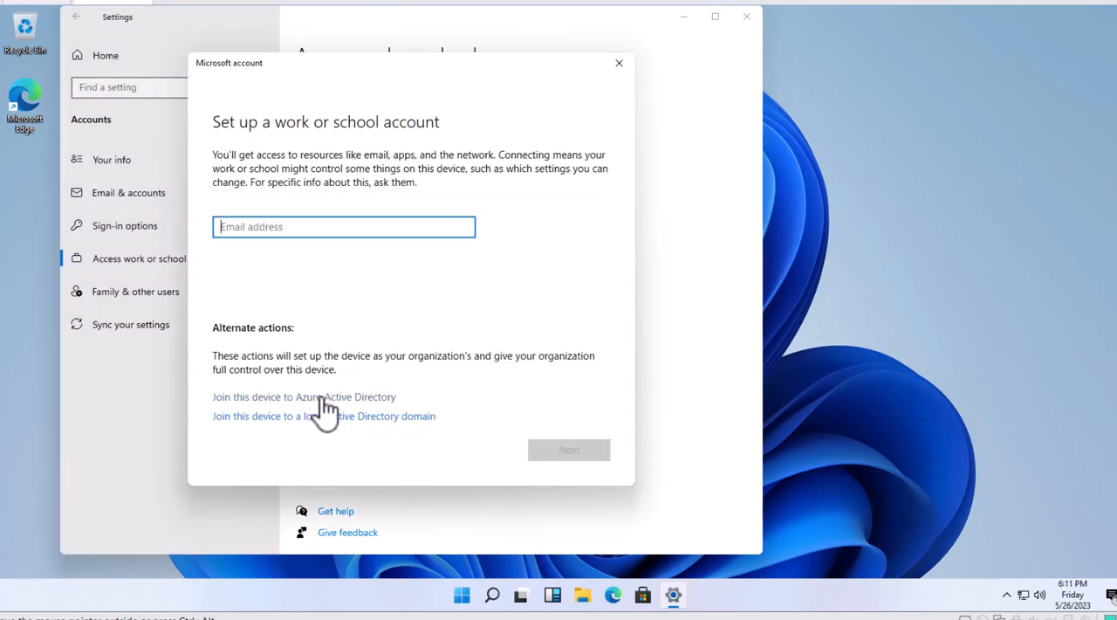
pyautogui.click(350, 398)
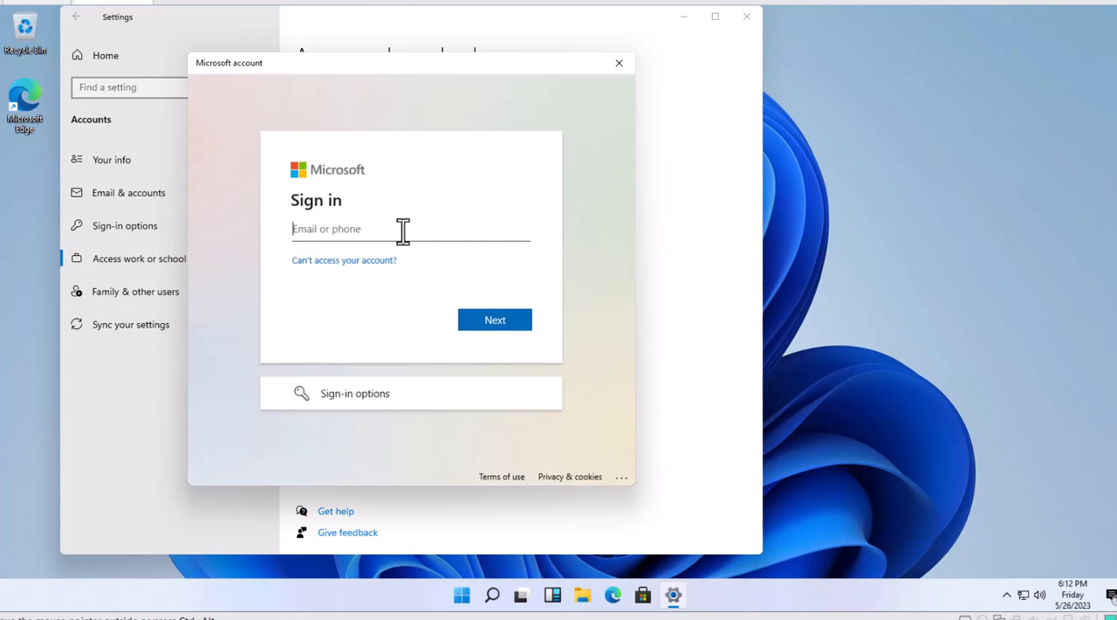
# - Sign in with the copied user's email and account password, and join the device to the organization
pyautogui.hotkey('ctrl', 'v')
pyautogui.click(496, 330)
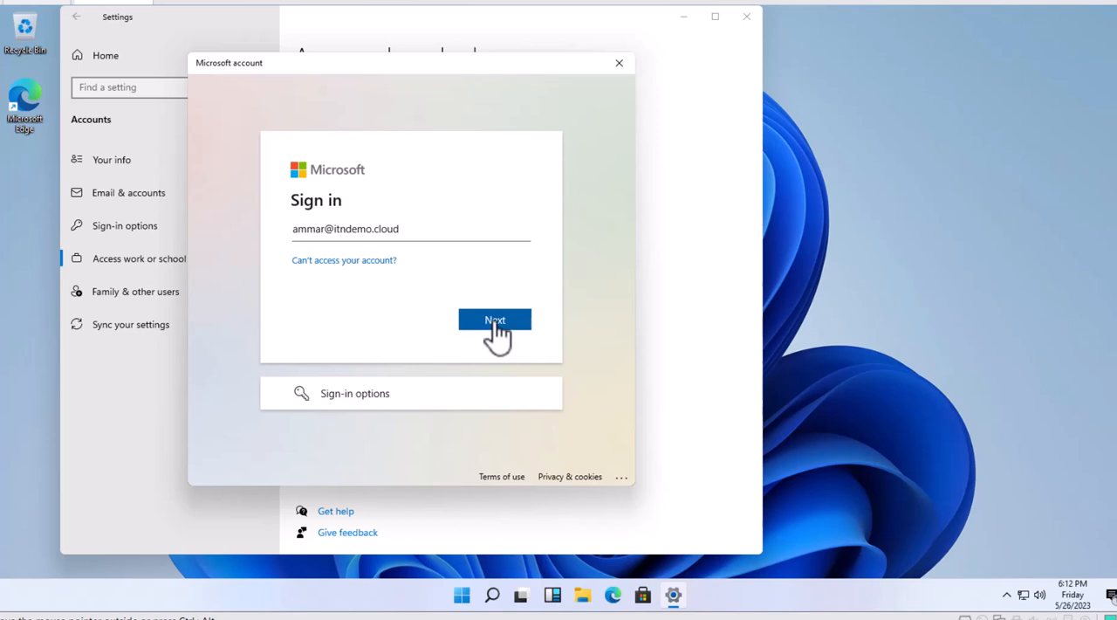
pyautogui.write('•••••')
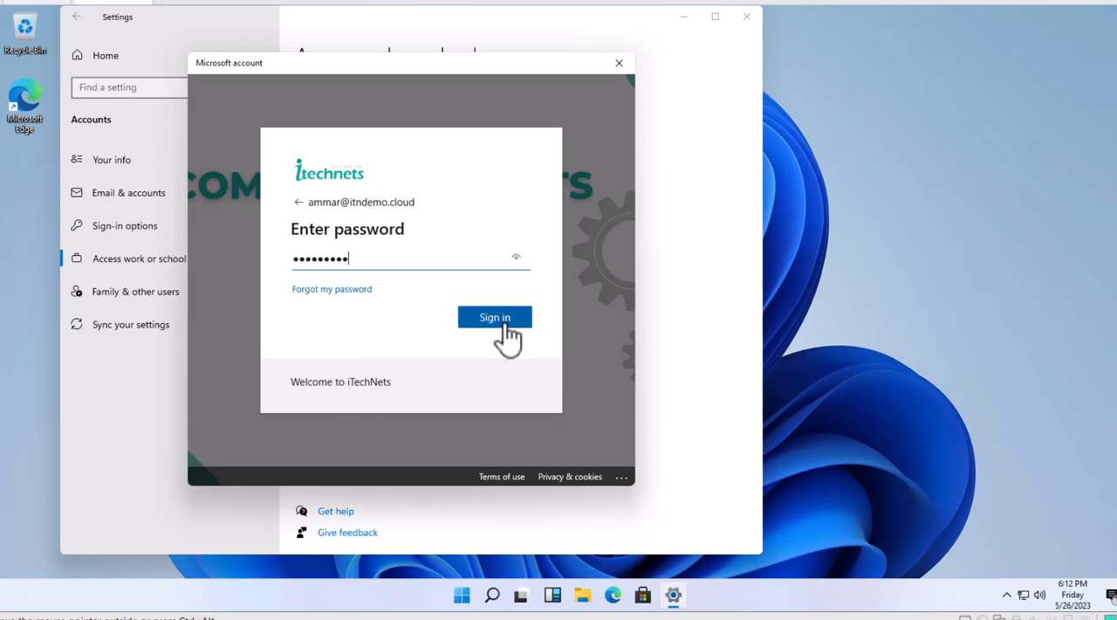
pyautogui.click(502, 329)
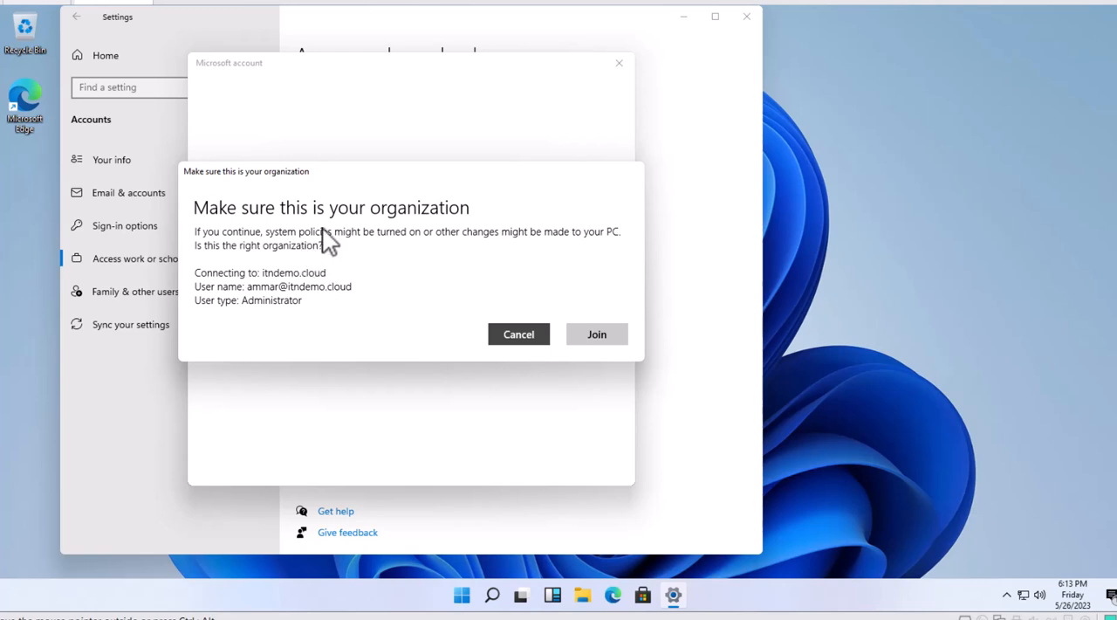
pyautogui.click(602, 336)
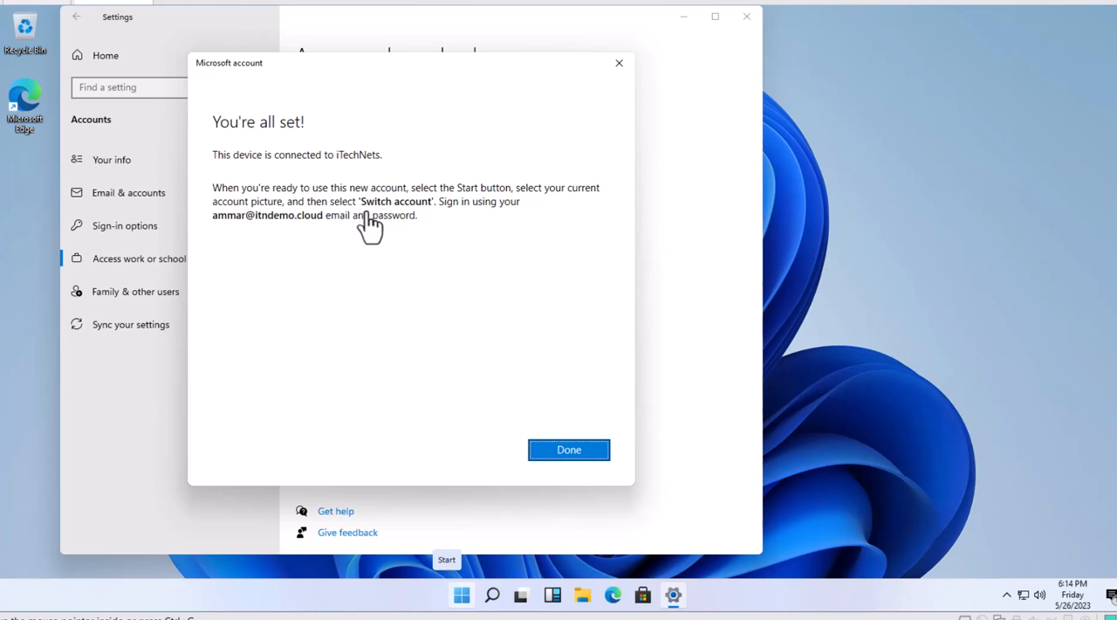
pyautogui.click(552, 453)
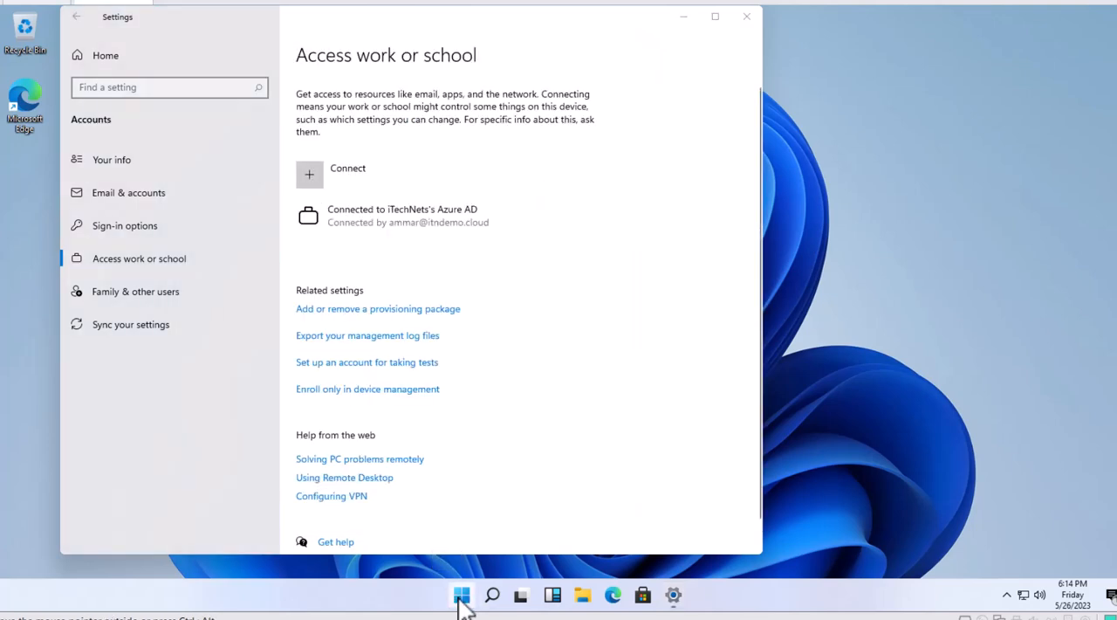
# - Switch accounts from the Start menu and choose to sign in as another user
pyautogui.click(462, 594)
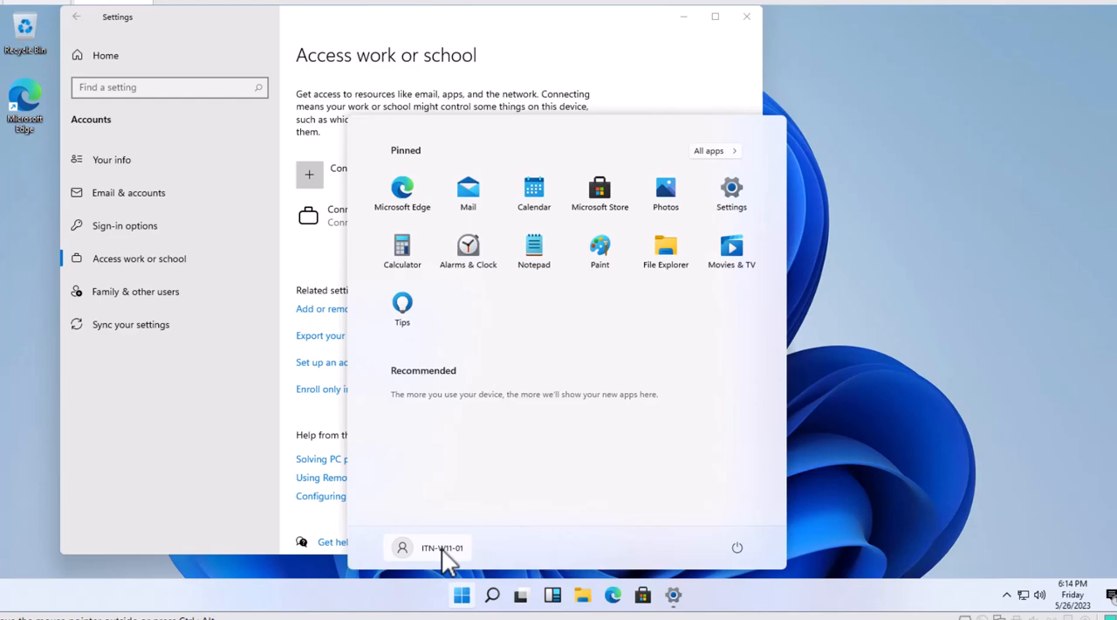
pyautogui.click(442, 549)
pyautogui.click(424, 516)
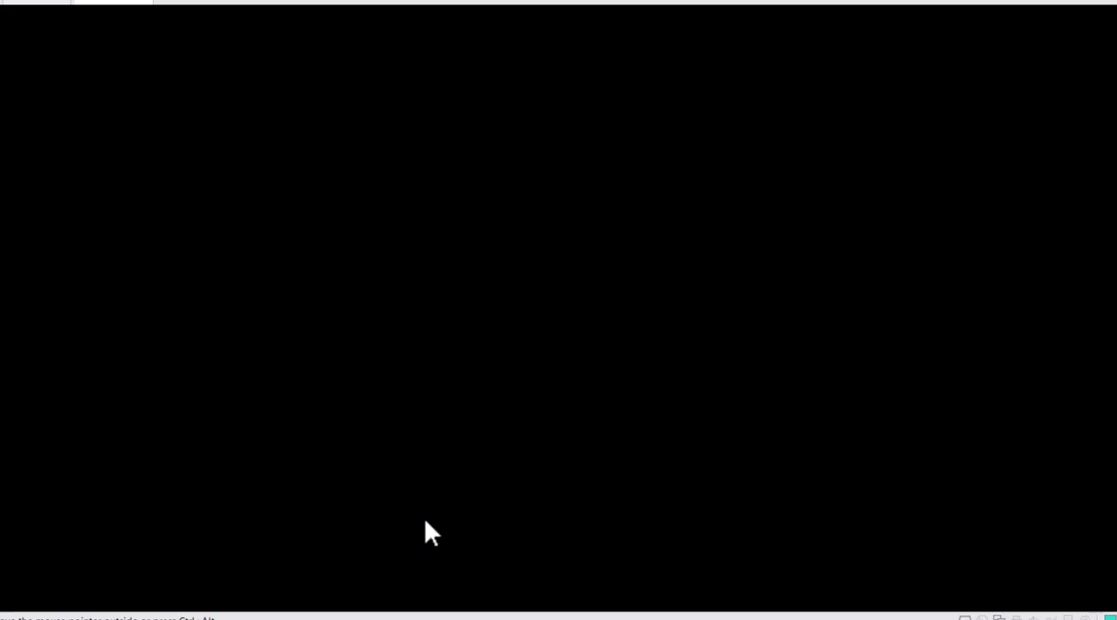
pyautogui.click(83, 577)
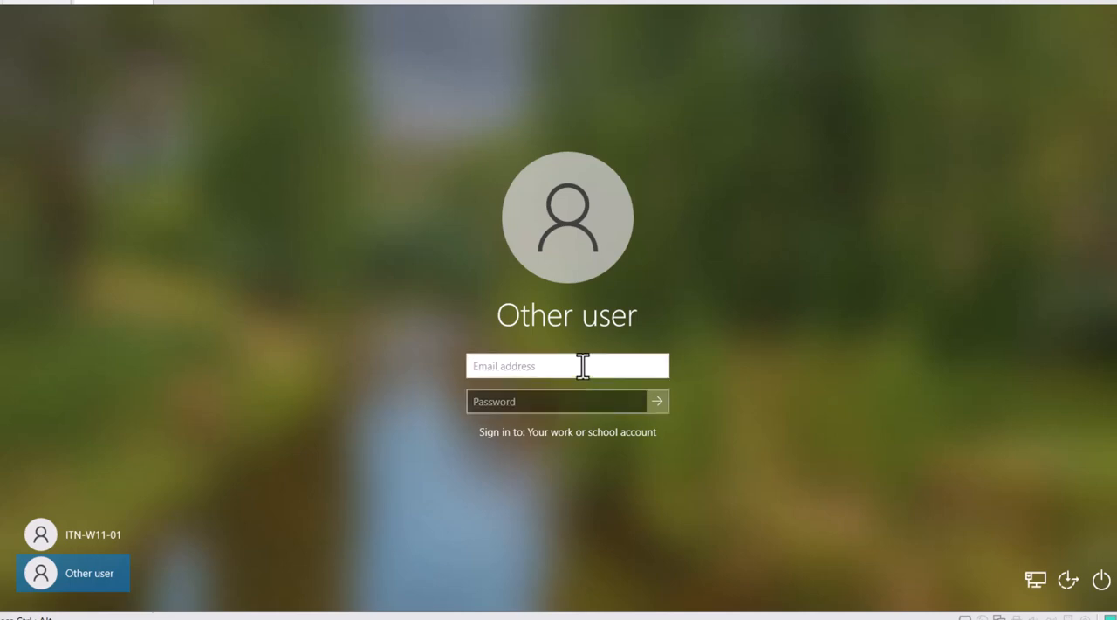
# - Sign in with another work account's email address and account password
pyautogui.click(560, 399)
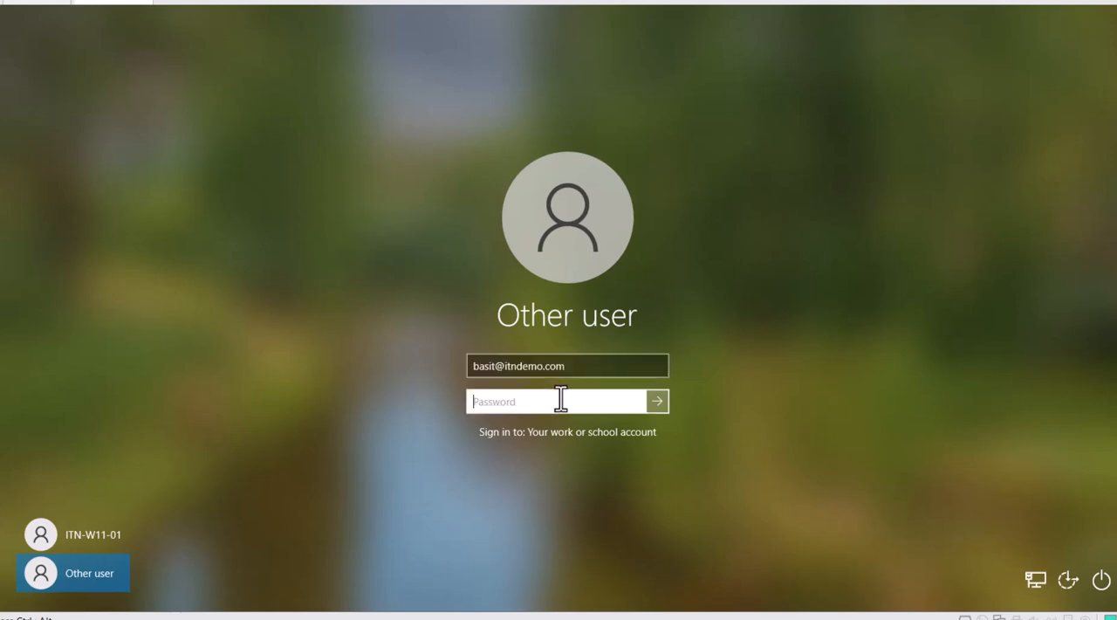
pyautogui.write('Pa•••••')
pyautogui.press('Return')
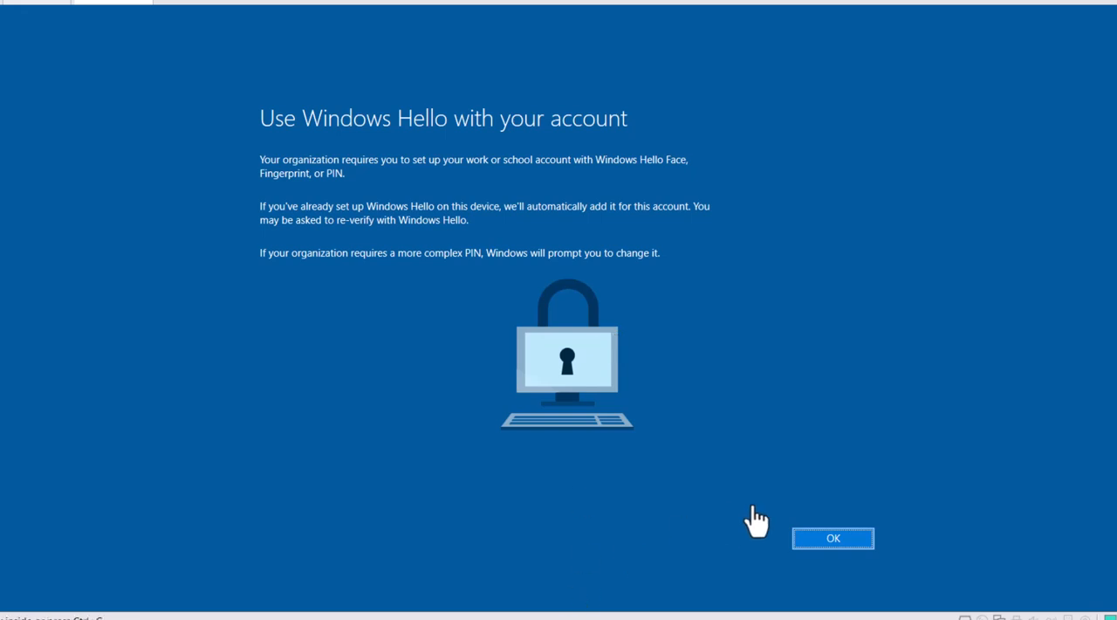
# - Set up a Windows Hello PIN that includes letters and symbols, entering and confirming it
pyautogui.click(844, 536)
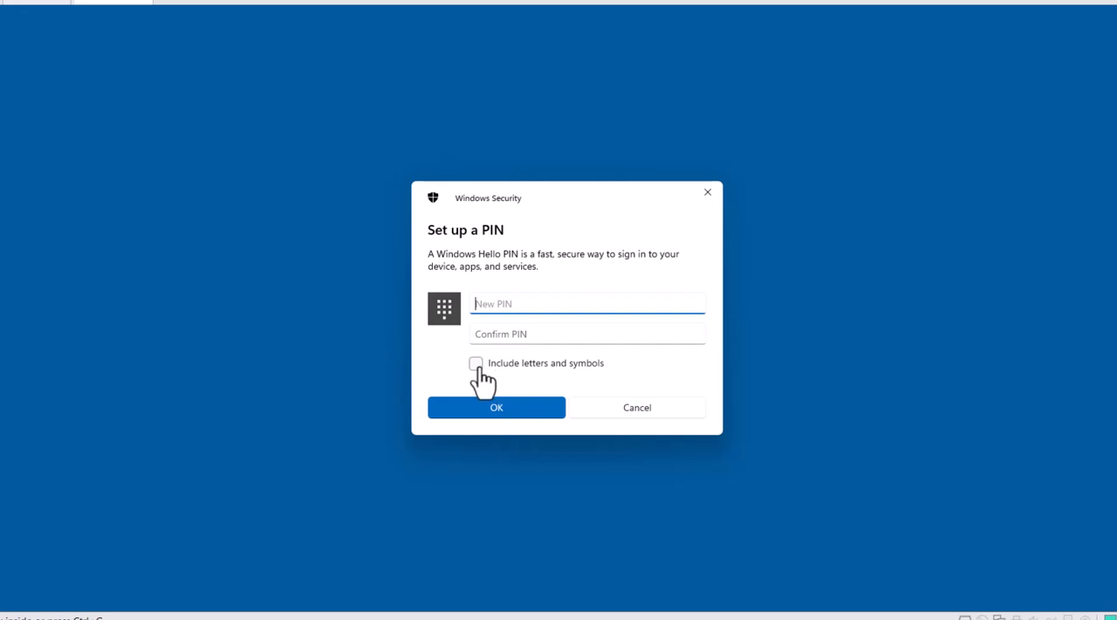
pyautogui.click(481, 360)
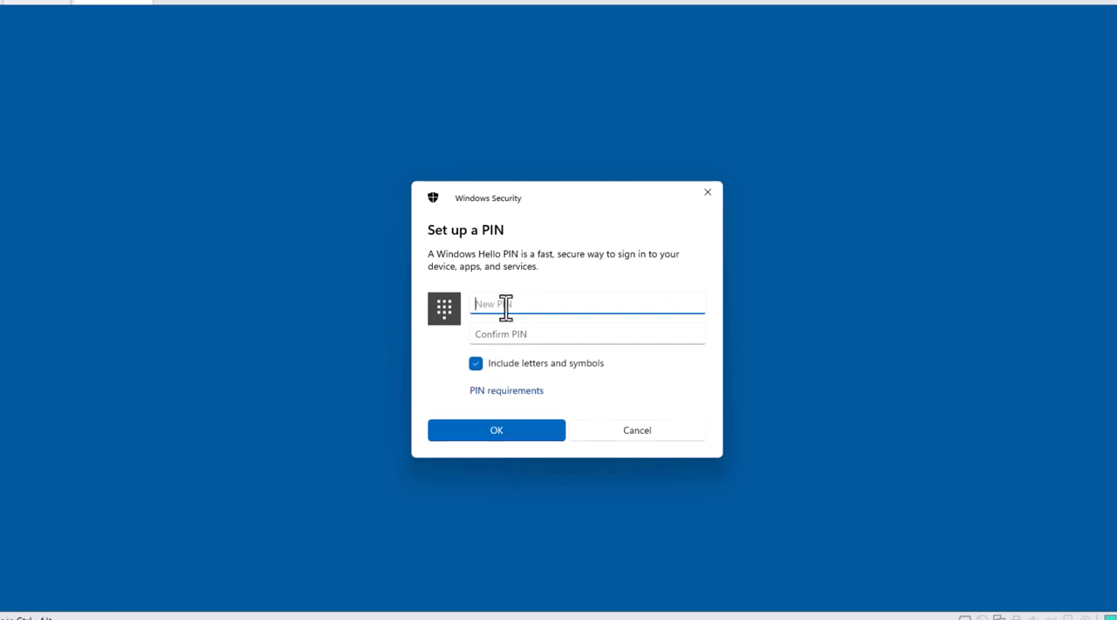
pyautogui.write('••••••••')
pyautogui.press('Tab')
pyautogui.write('••••••••')
pyautogui.click(525, 431)
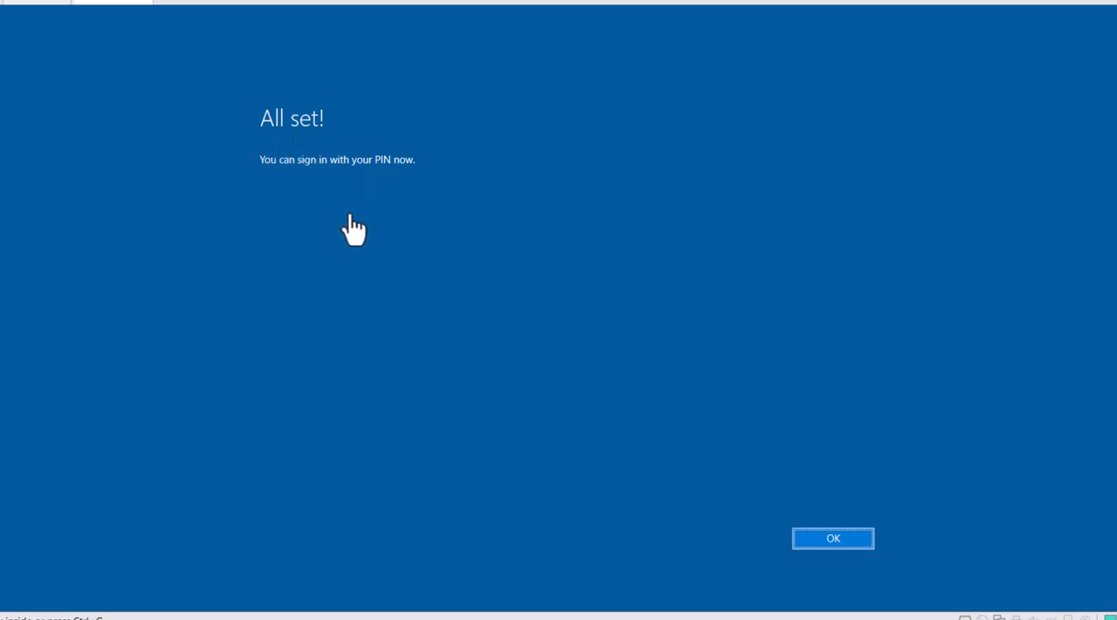
pyautogui.click(833, 539)
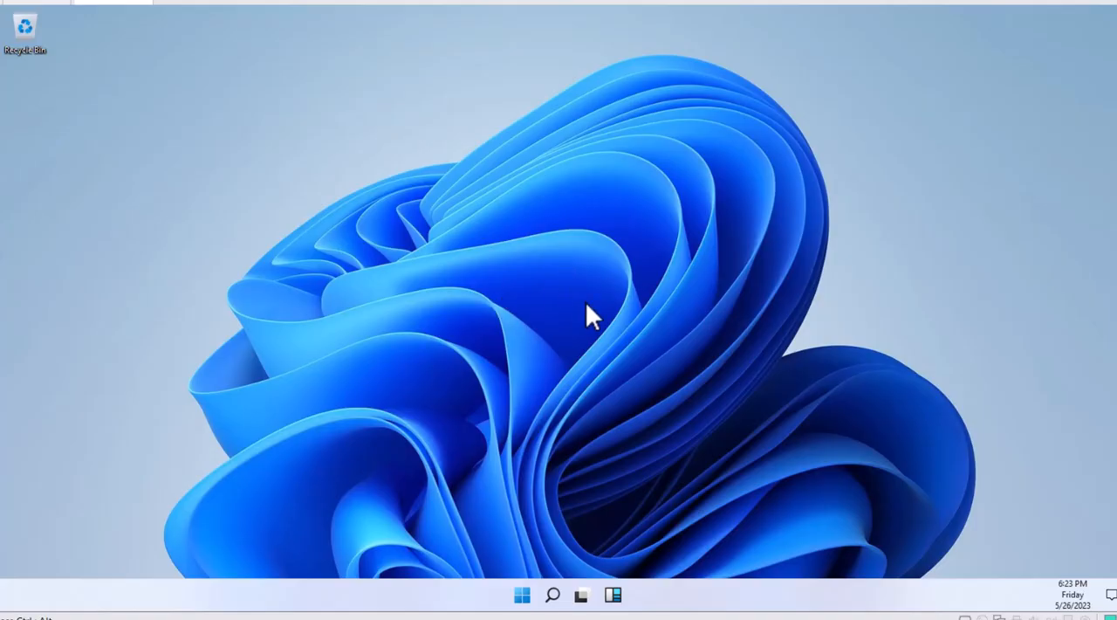
# - Open the Access work or school page in Settings to check the device's work account connection
pyautogui.click(520, 595)
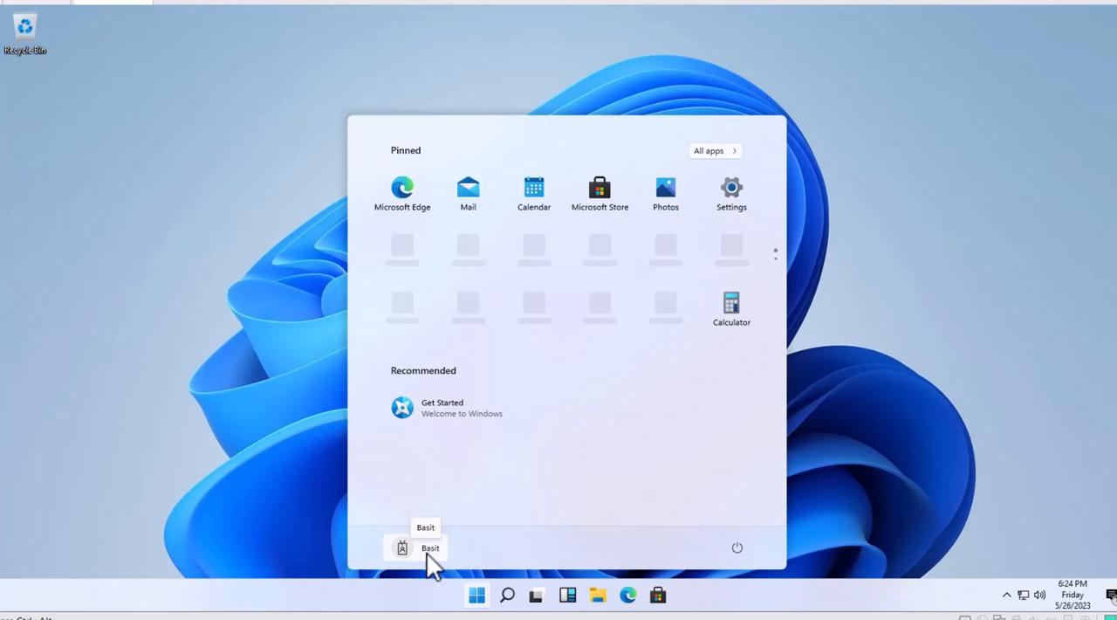
pyautogui.click(731, 188)
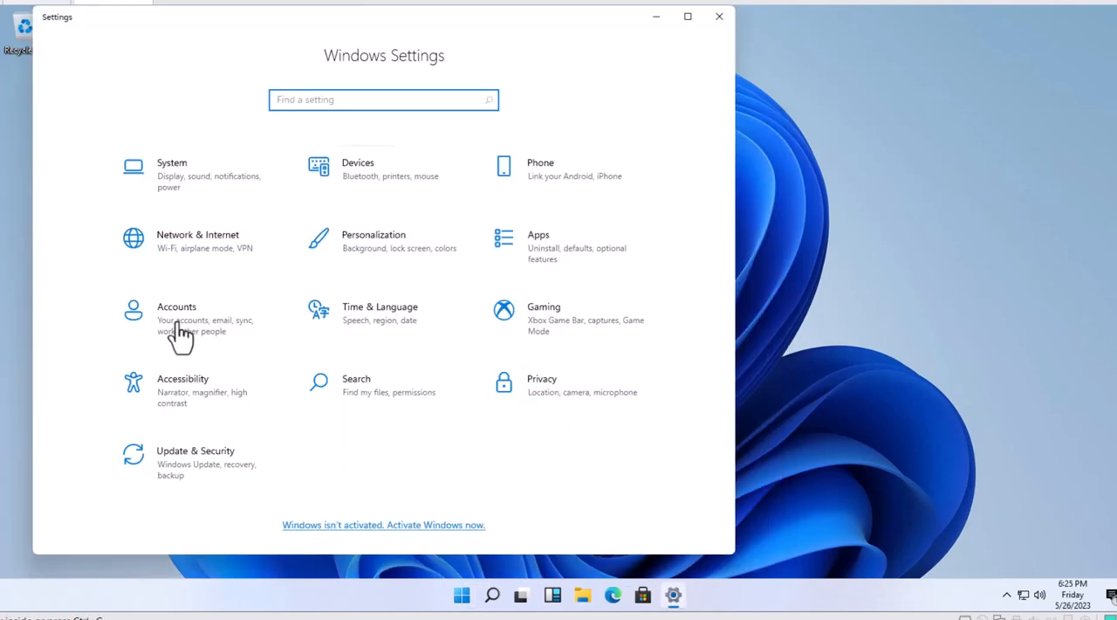
pyautogui.click(180, 330)
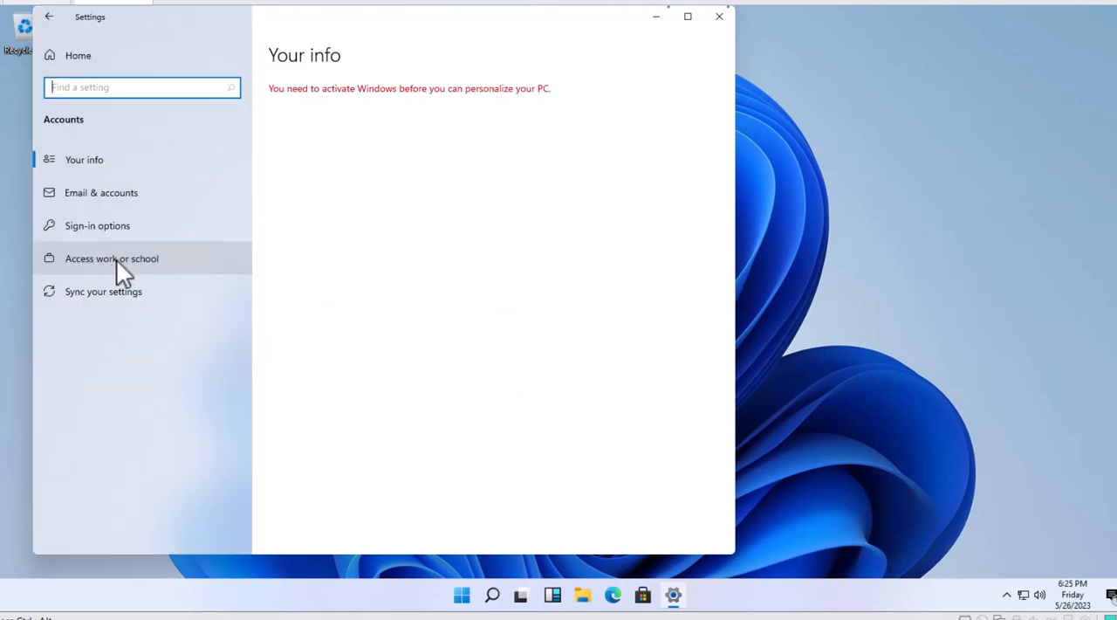
pyautogui.click(116, 259)
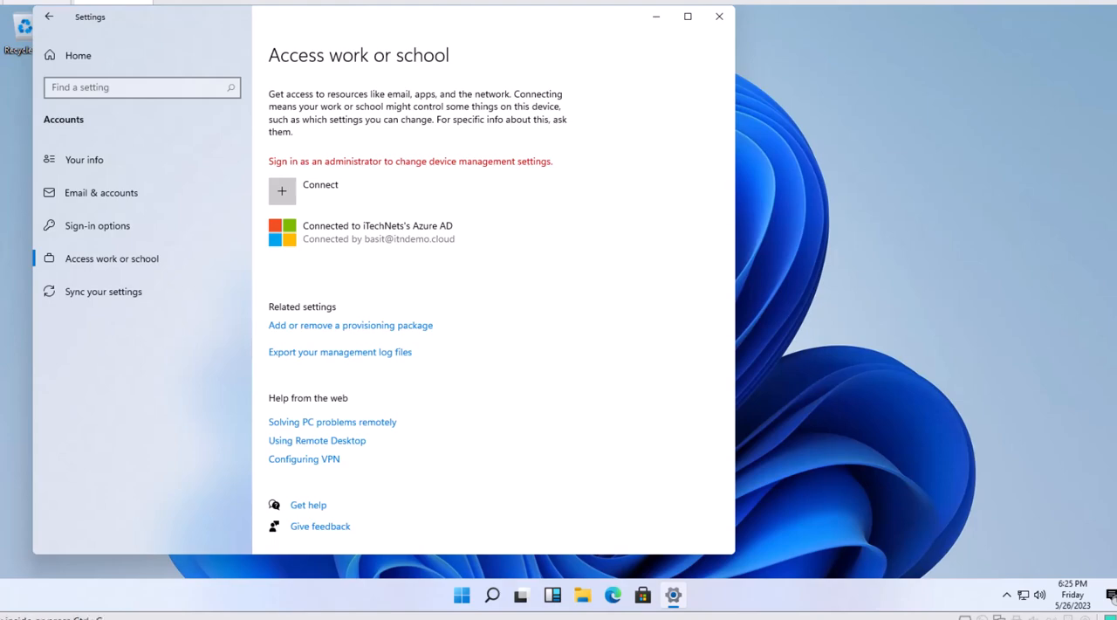
# - Return to the Intune admin center and review the Windows devices list and their primary users
pyautogui.click(39, 559)
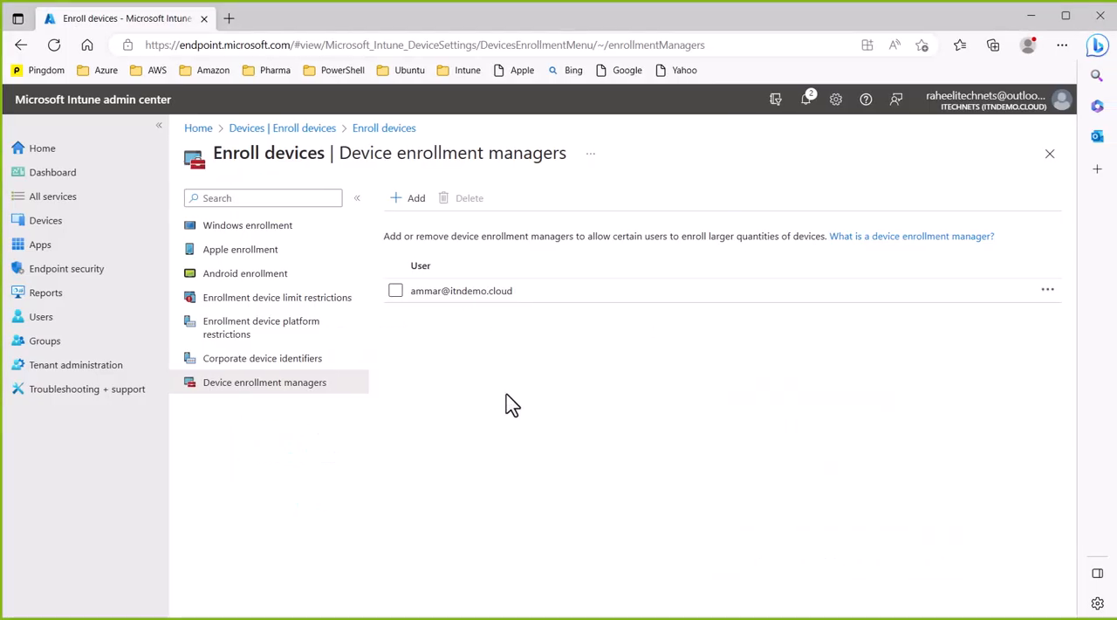
pyautogui.click(59, 225)
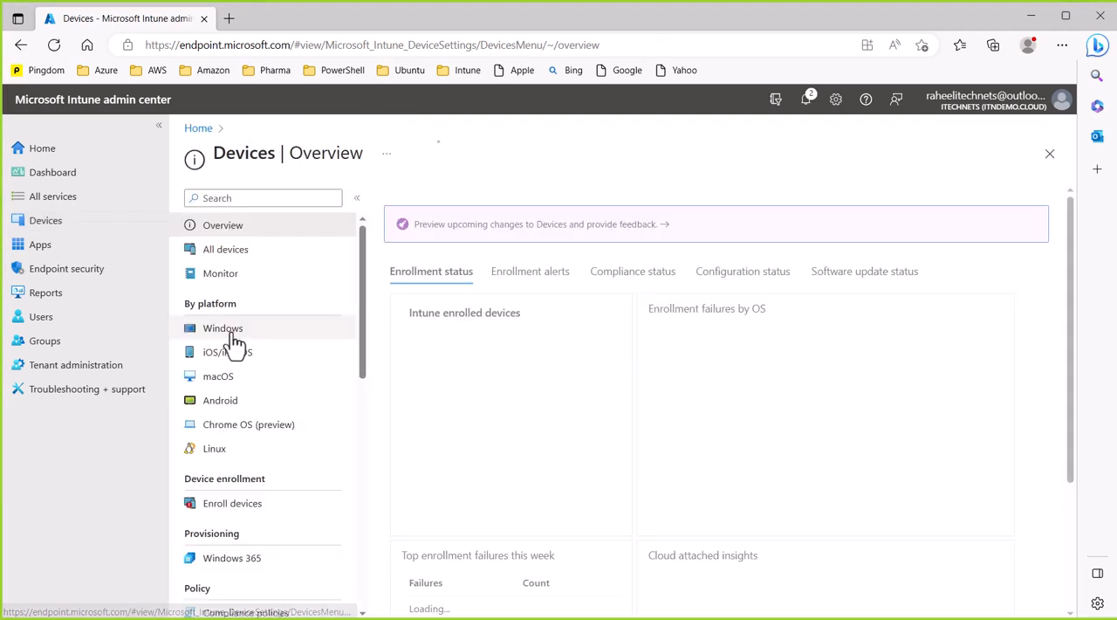
pyautogui.click(233, 333)
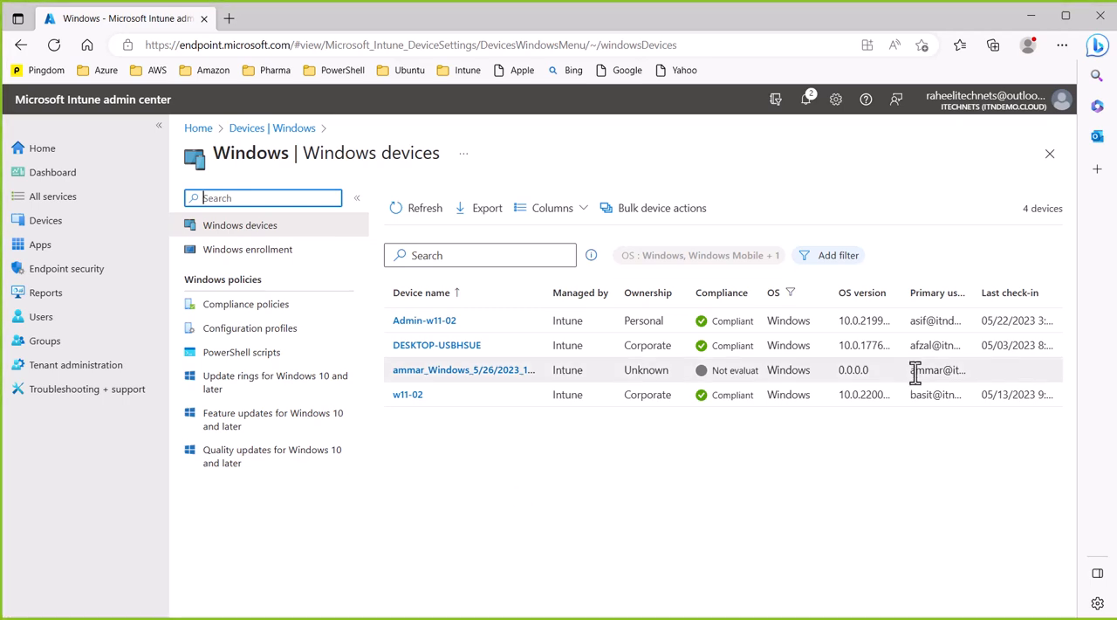
pyautogui.moveTo(912, 371); pyautogui.dragTo(962, 371)
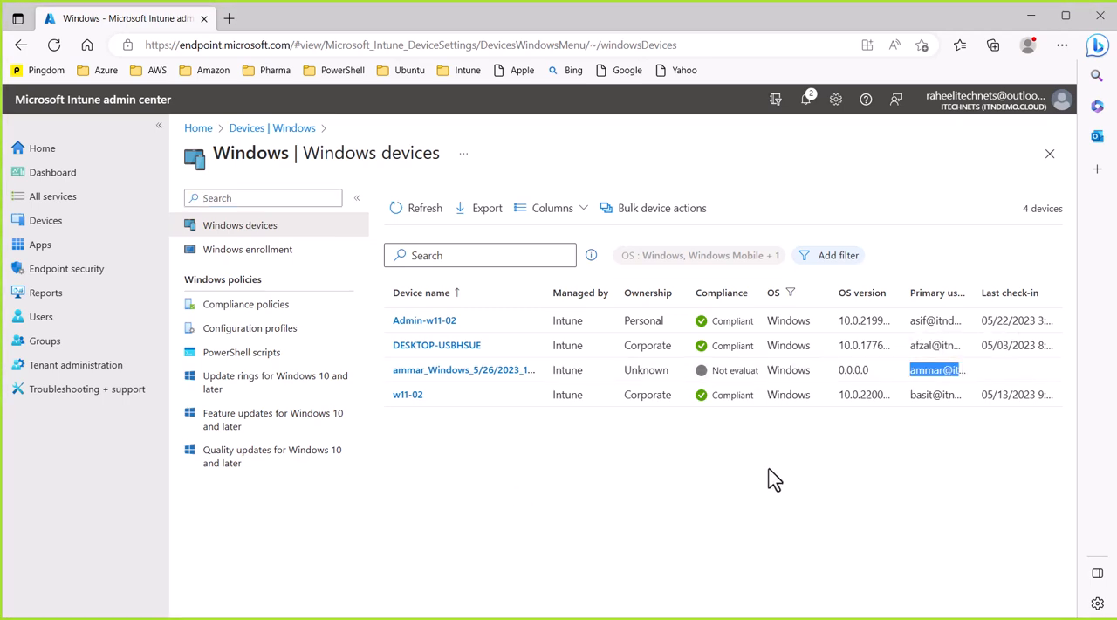